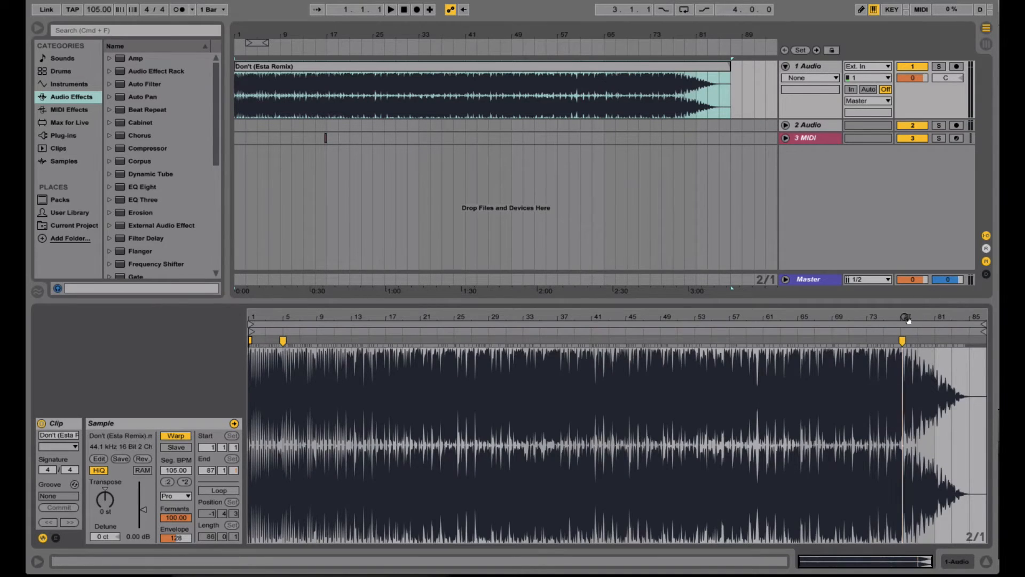
# Choose Complex Pro as the warp mode of the Don't (Esta Remix) clip
pyautogui.moveTo(906, 317)
pyautogui.mouseDown()
pyautogui.moveTo(906, 379)
pyautogui.moveTo(906, 318)
pyautogui.mouseUp()
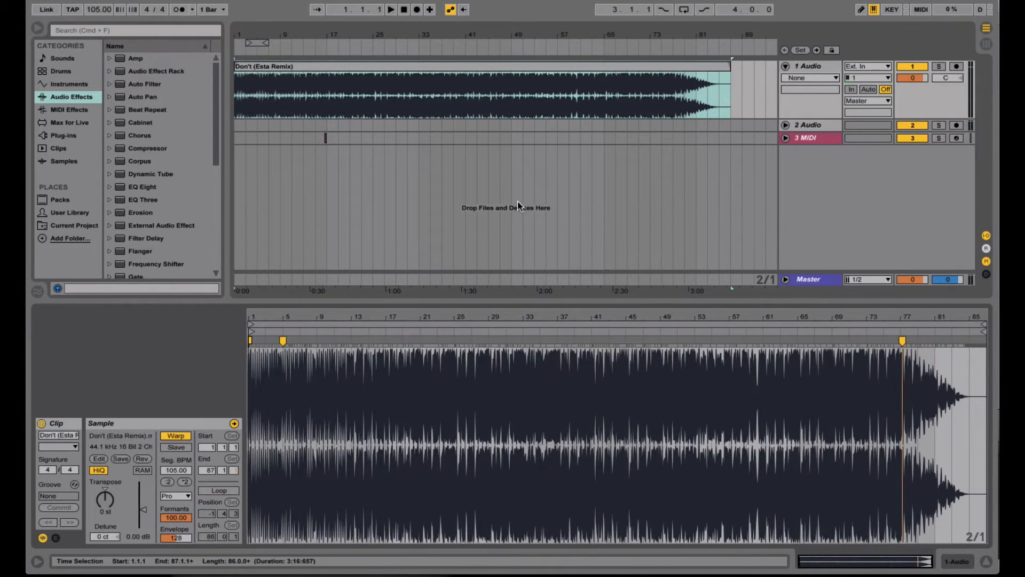
pyautogui.click(180, 496)
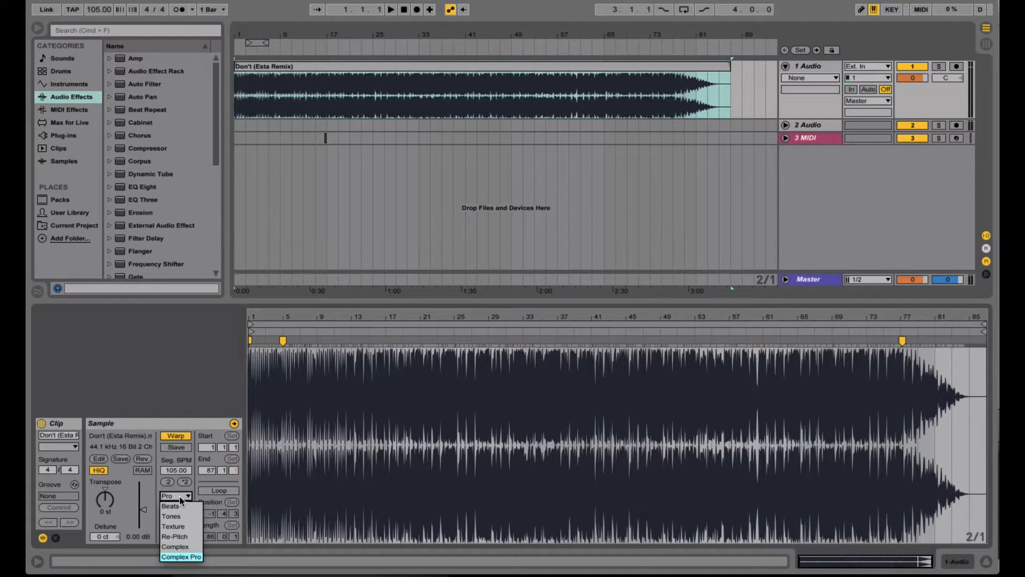
pyautogui.click(181, 557)
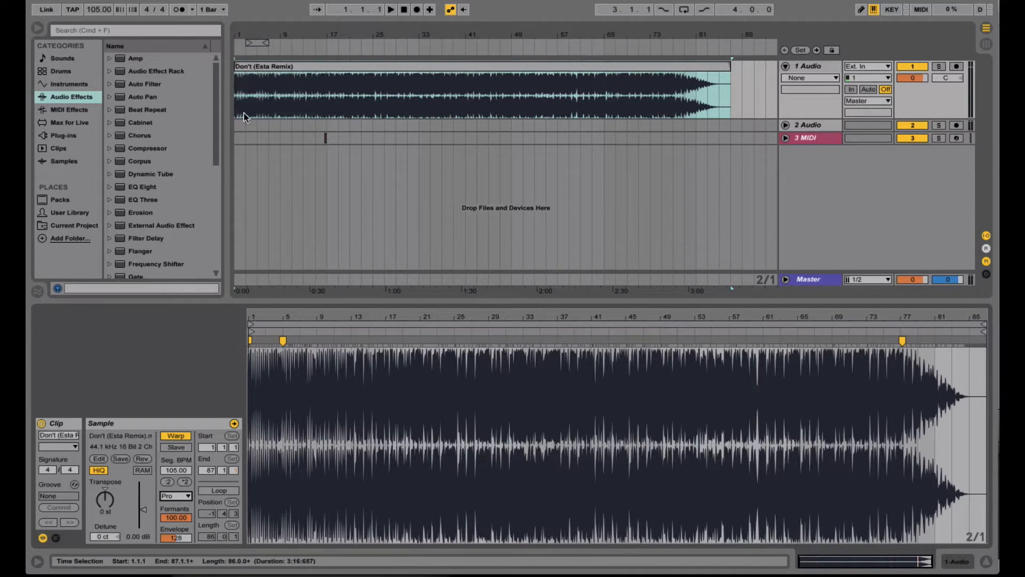
# Play the song's opening bars from bar 1 to listen to the intro leading up to bar 5
pyautogui.press('space')
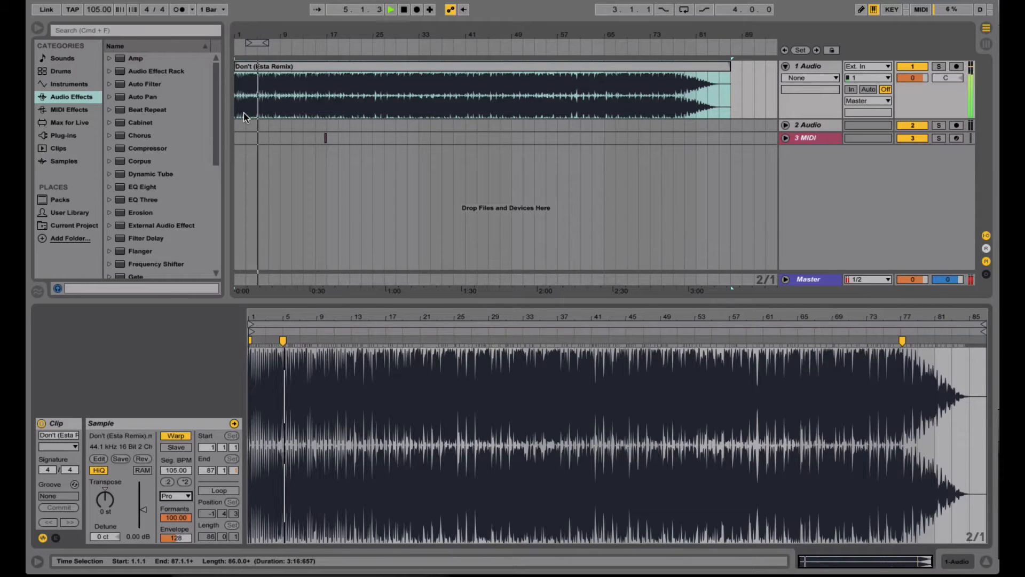
pyautogui.press('space')
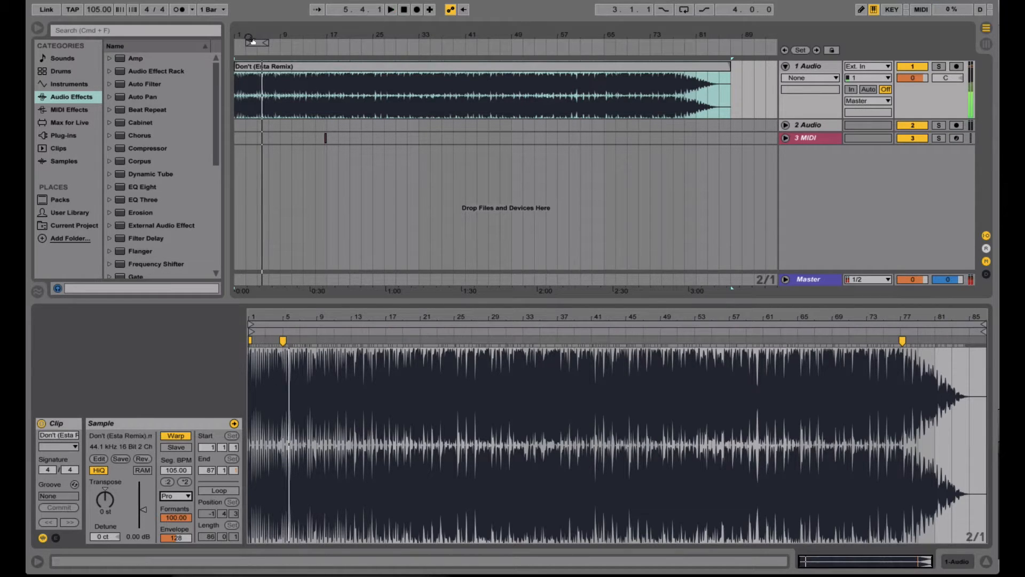
pyautogui.moveTo(250, 41); pyautogui.dragTo(363, 405)
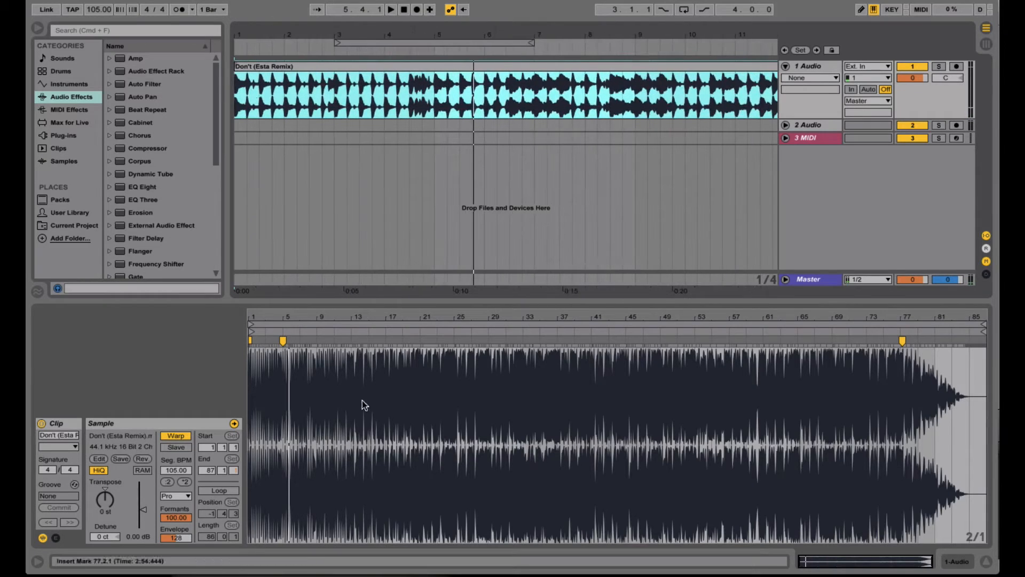
pyautogui.click(438, 94)
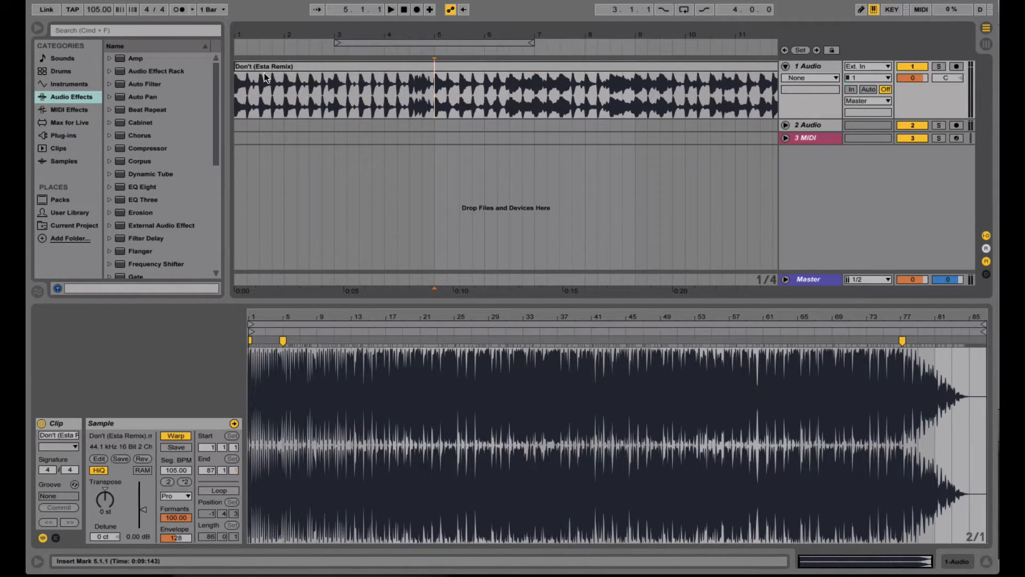
pyautogui.click(235, 92)
pyautogui.press('space')
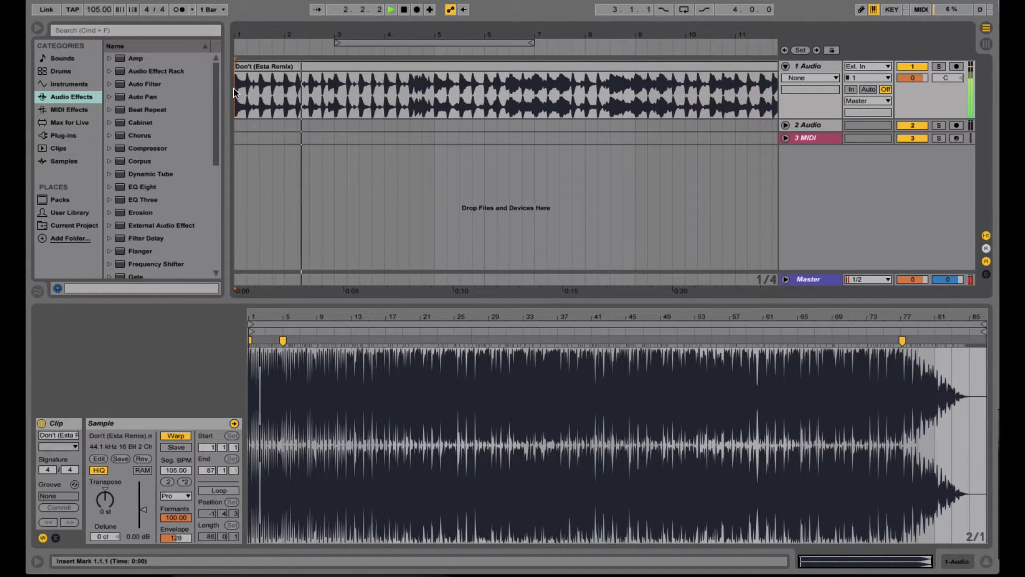
pyautogui.press('space')
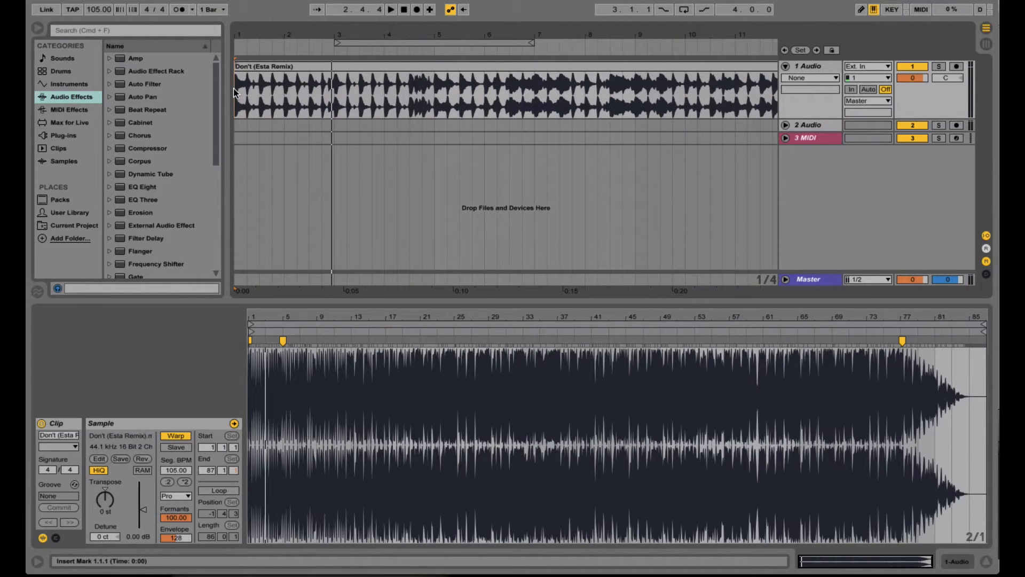
# Move the Don't (Esta Remix) clip to start at bar 5 and paste a copy of its first four bars at bar 1
pyautogui.click(260, 68)
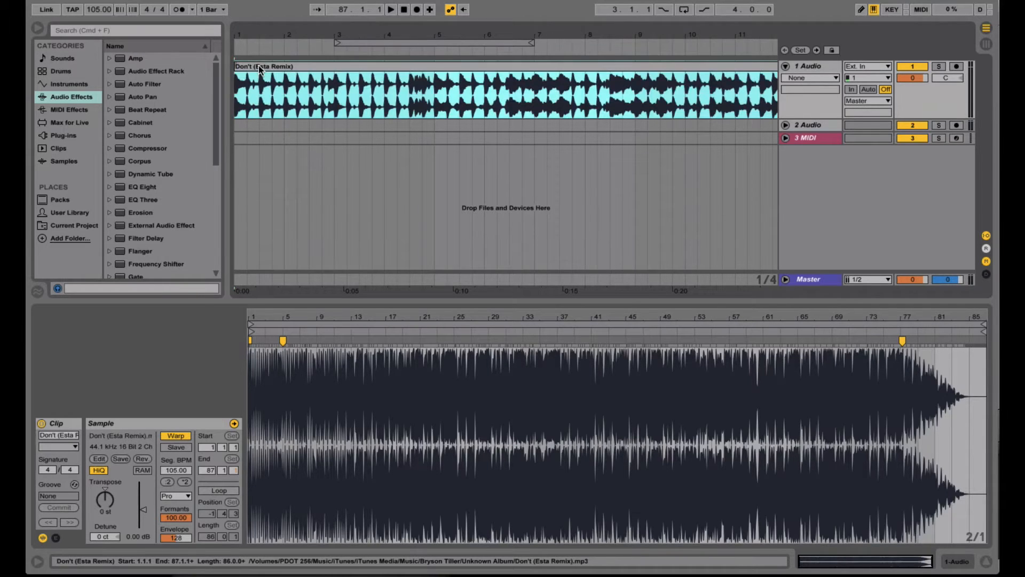
pyautogui.moveTo(260, 68); pyautogui.dragTo(461, 95)
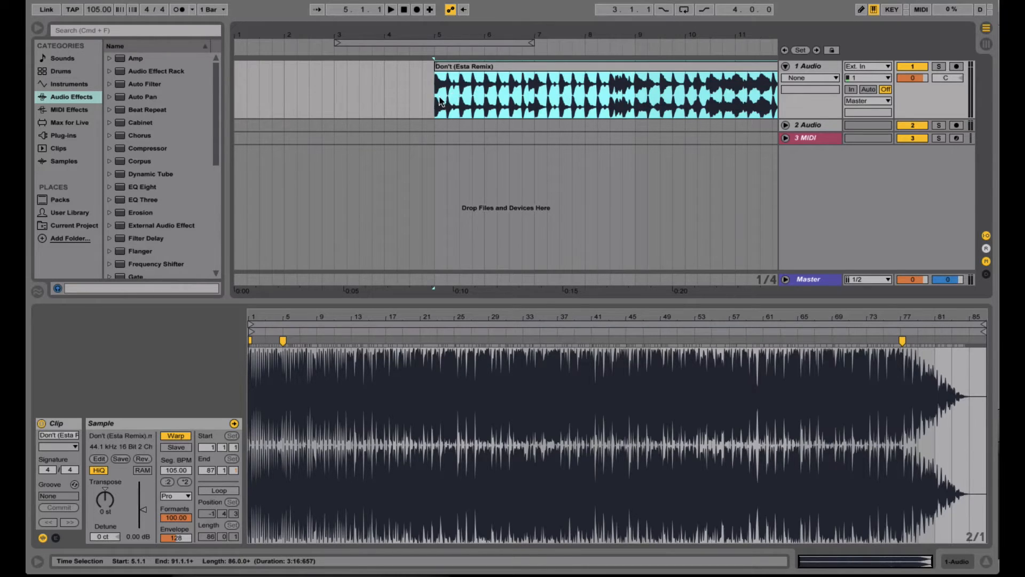
pyautogui.moveTo(441, 102); pyautogui.dragTo(630, 112)
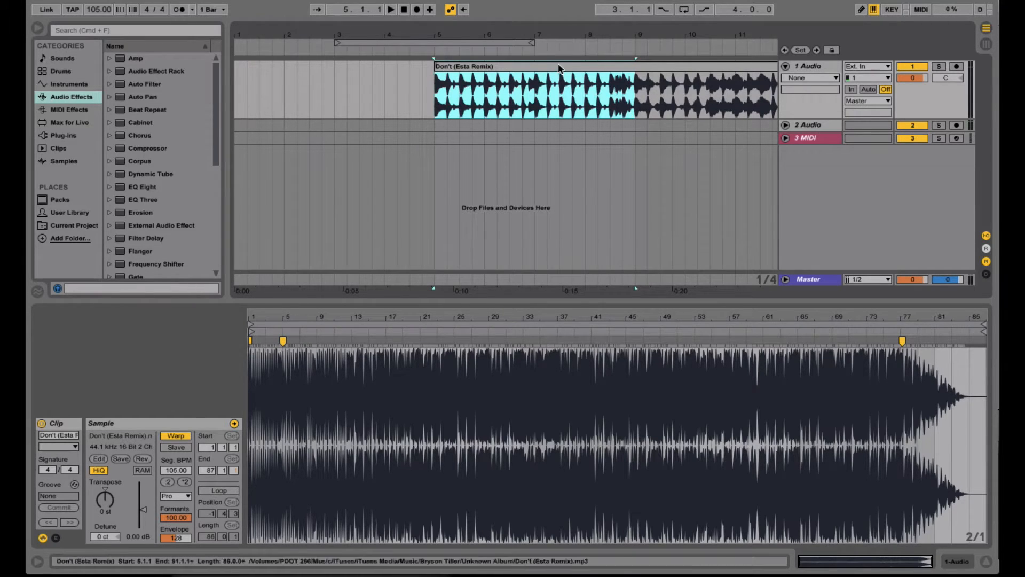
pyautogui.rightClick(522, 72)
pyautogui.click(539, 84)
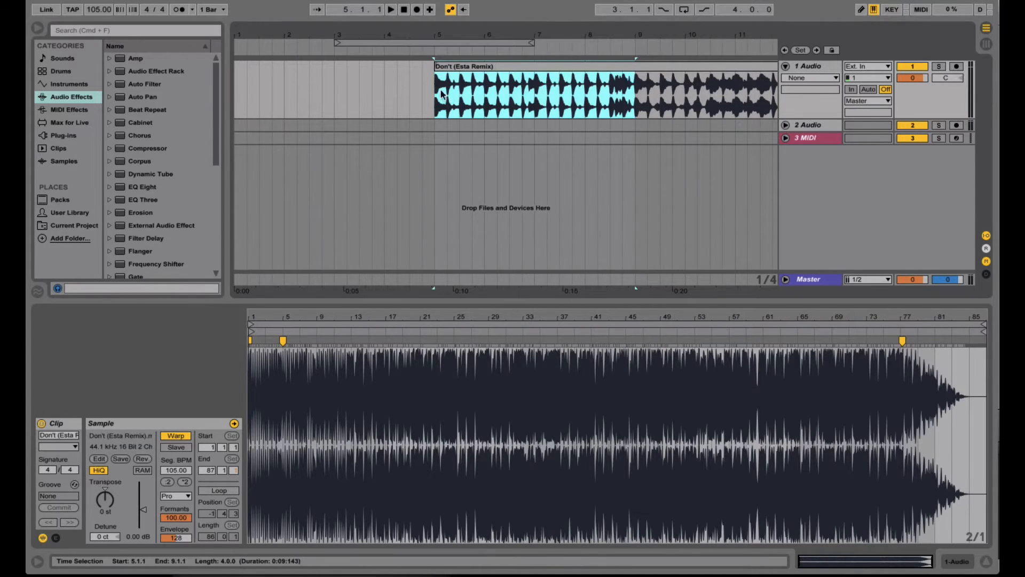
pyautogui.click(234, 100)
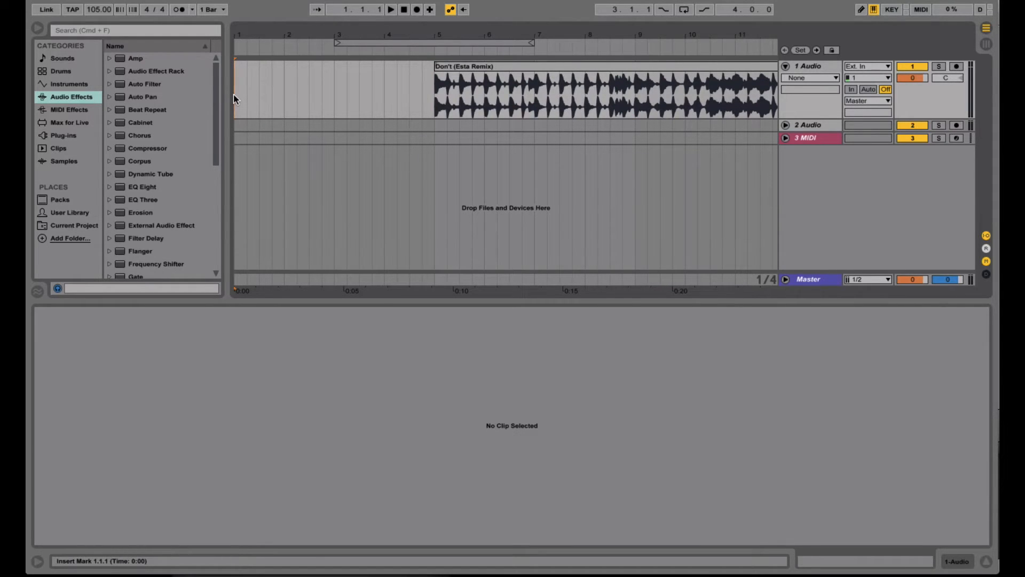
pyautogui.rightClick(234, 99)
pyautogui.click(245, 104)
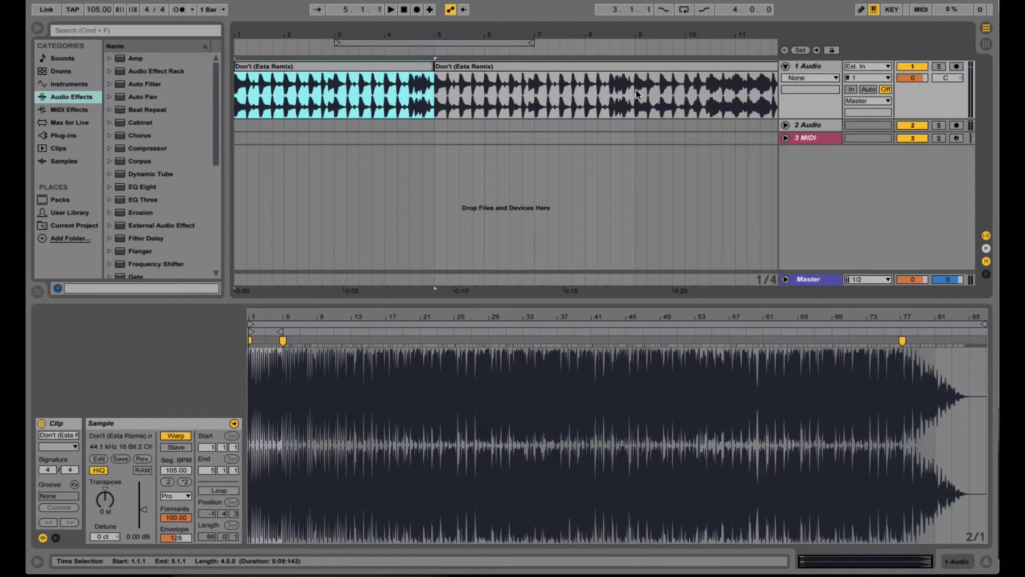
# Play the arrangement from bar 1 through the join at bar 5 to check the extended intro
pyautogui.click(235, 96)
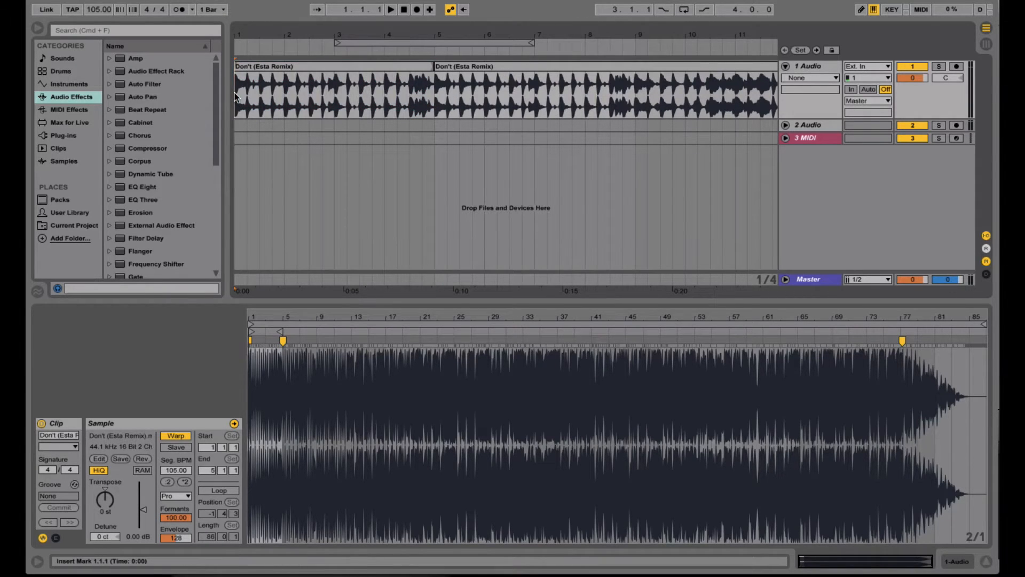
pyautogui.press('space')
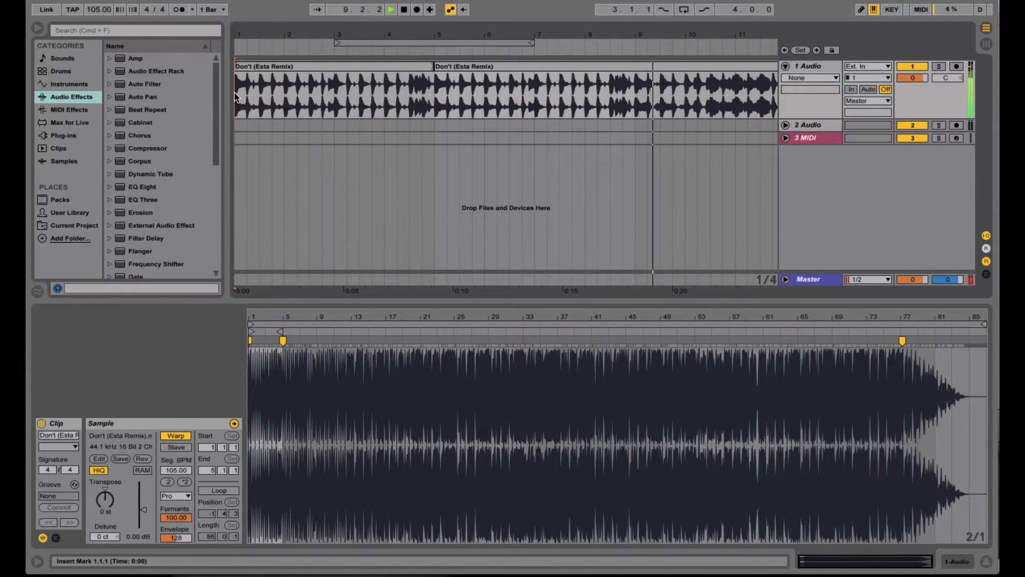
pyautogui.press('space')
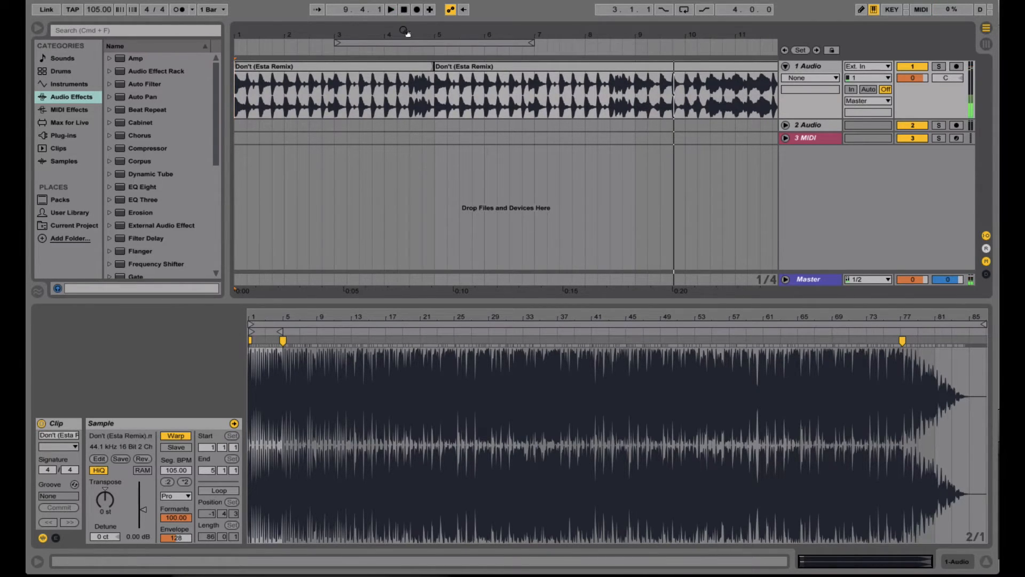
pyautogui.moveTo(404, 33); pyautogui.dragTo(297, 33)
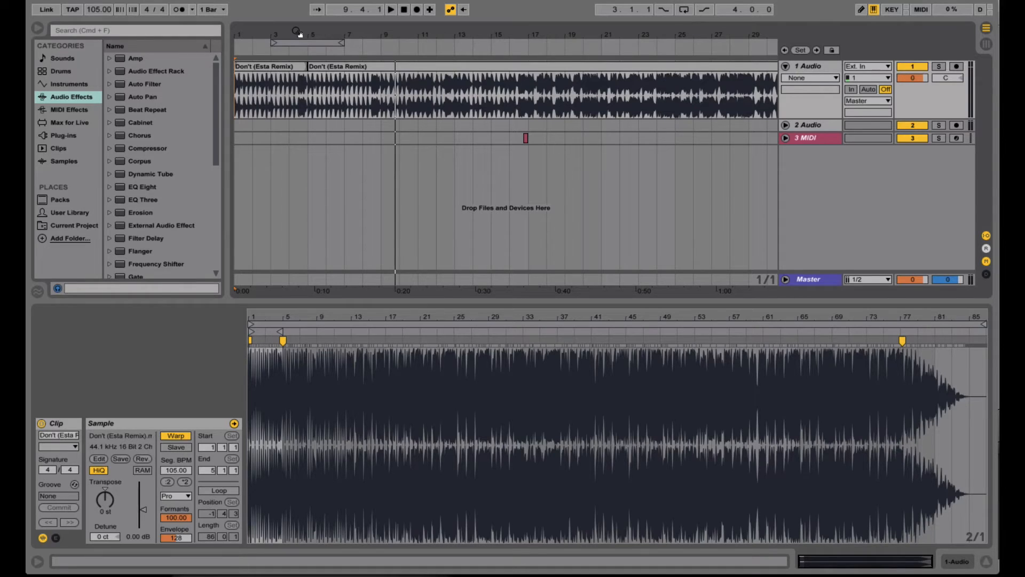
pyautogui.click(306, 105)
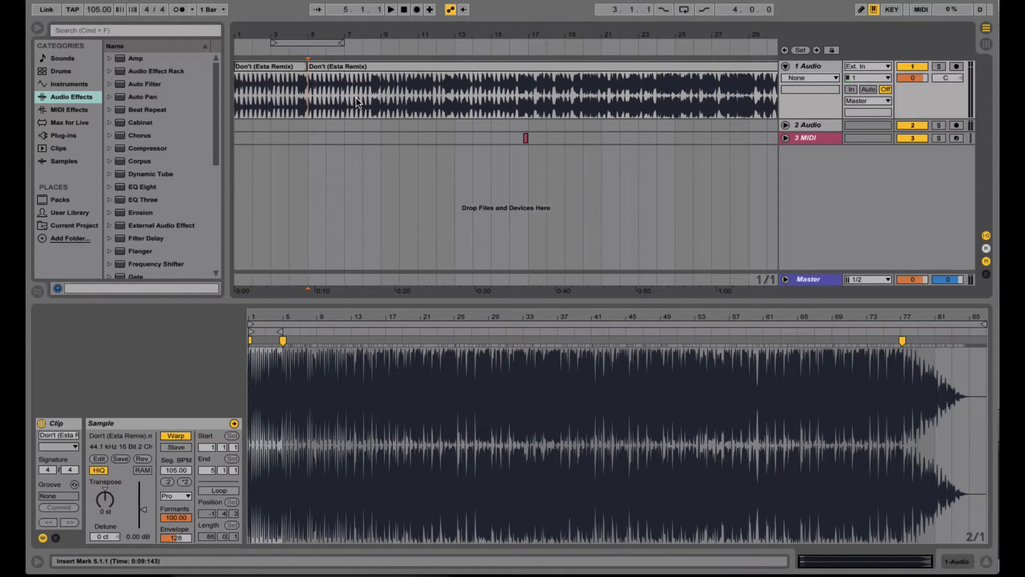
# Play the song's ending from bar 81 to listen to the outro
pyautogui.doubleClick(391, 37)
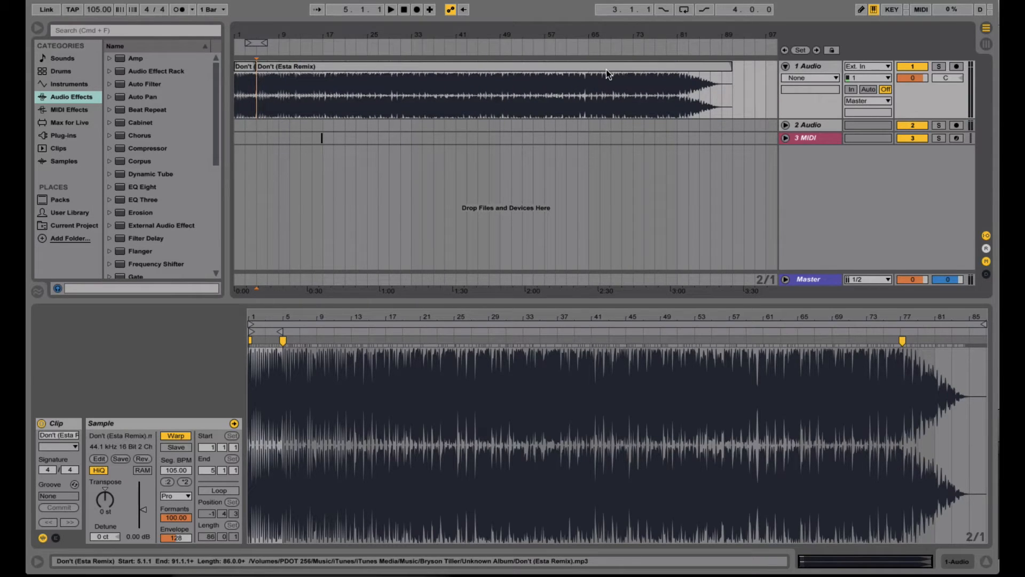
pyautogui.moveTo(687, 33); pyautogui.dragTo(684, 59)
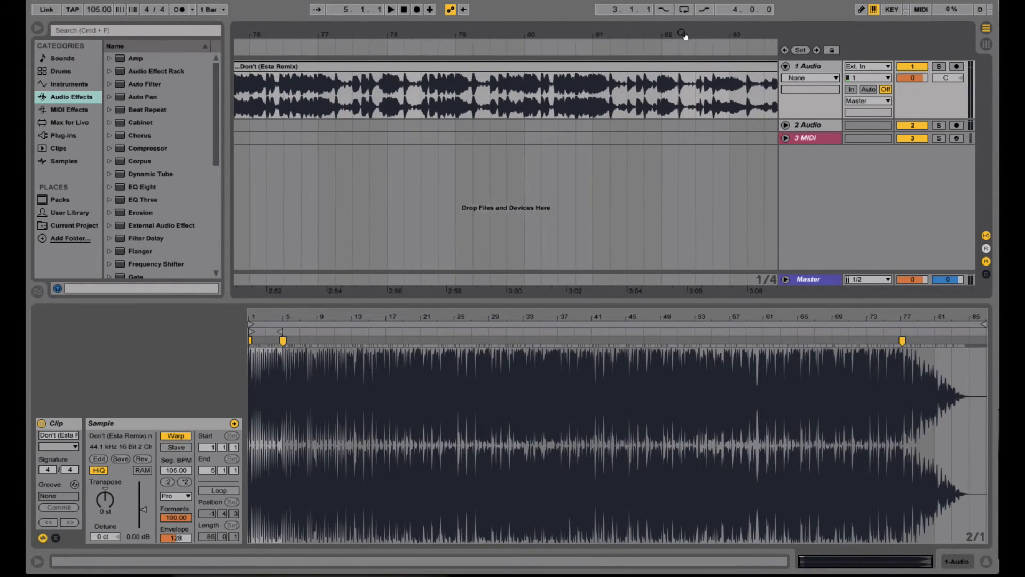
pyautogui.click(604, 39)
pyautogui.moveTo(604, 39); pyautogui.dragTo(599, 36)
pyautogui.press('space')
pyautogui.click(595, 119)
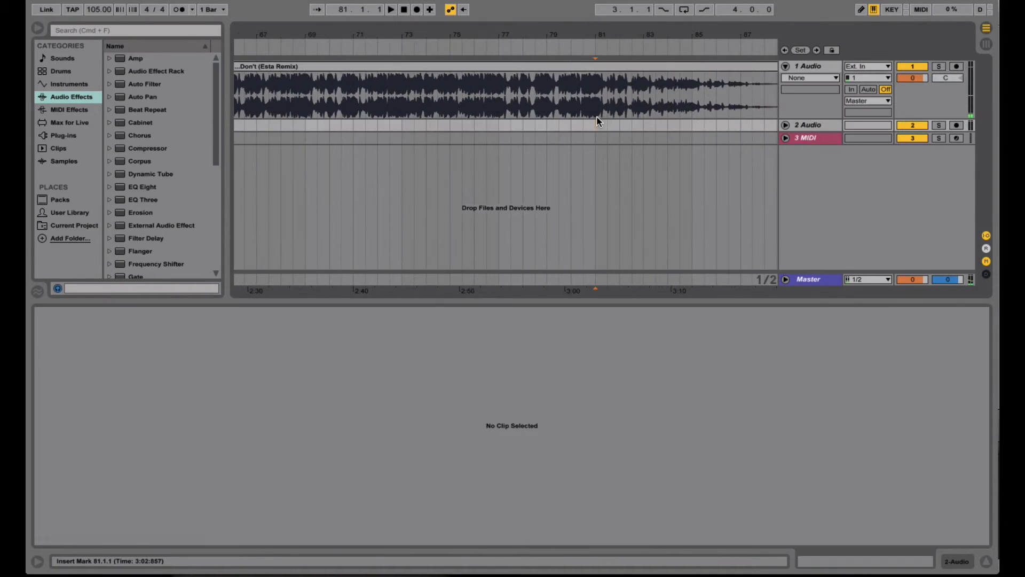
pyautogui.press('space')
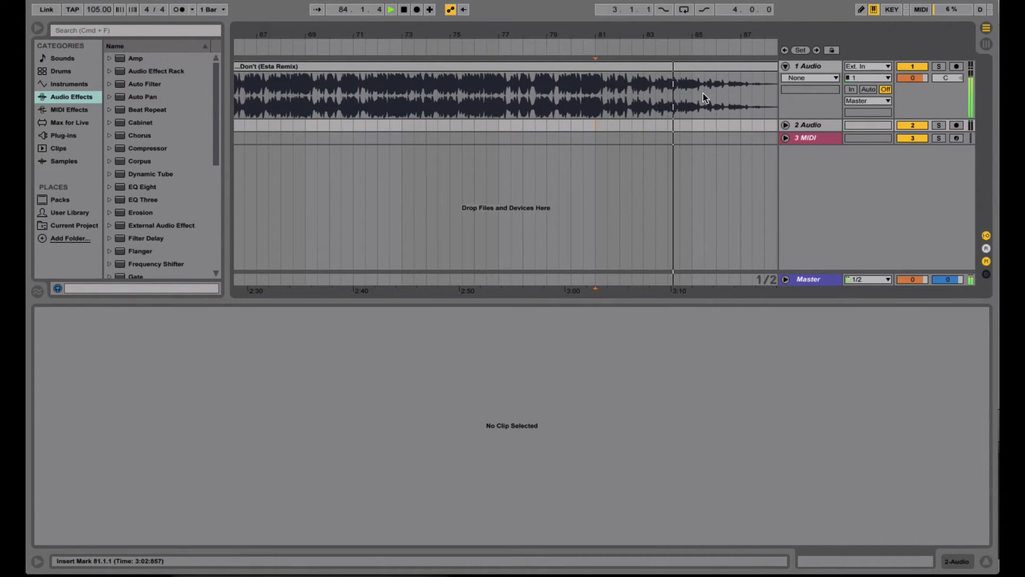
pyautogui.press('space')
# Copy the four-bar section of the song from bar 81 to bar 85
pyautogui.moveTo(692, 106); pyautogui.dragTo(596, 116)
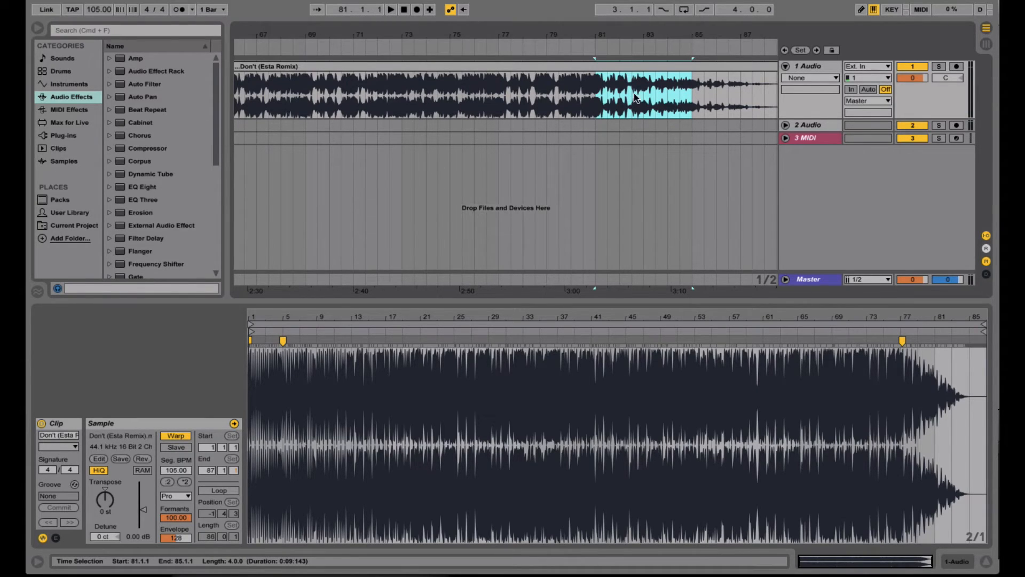
pyautogui.rightClick(630, 64)
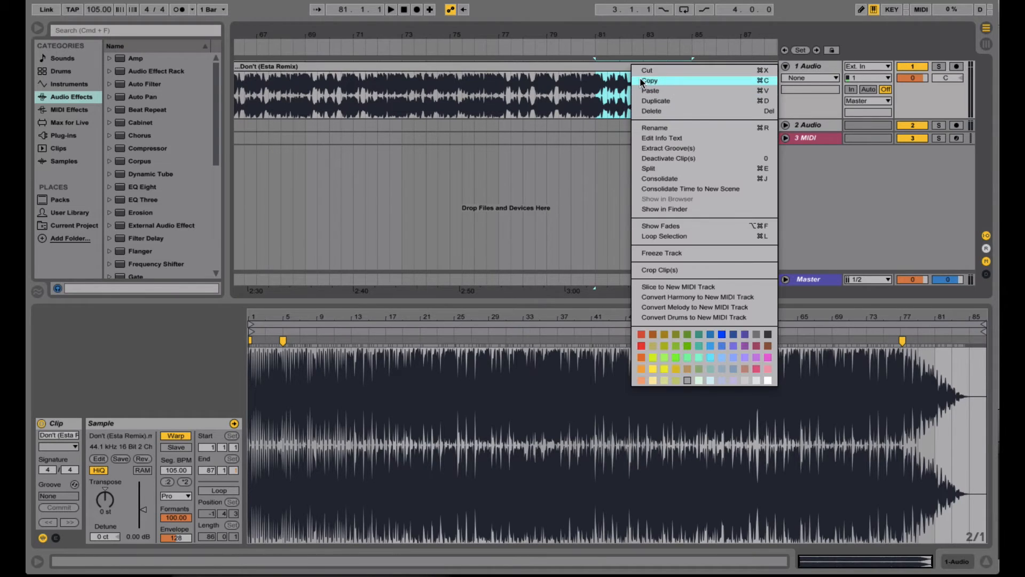
pyautogui.click(640, 79)
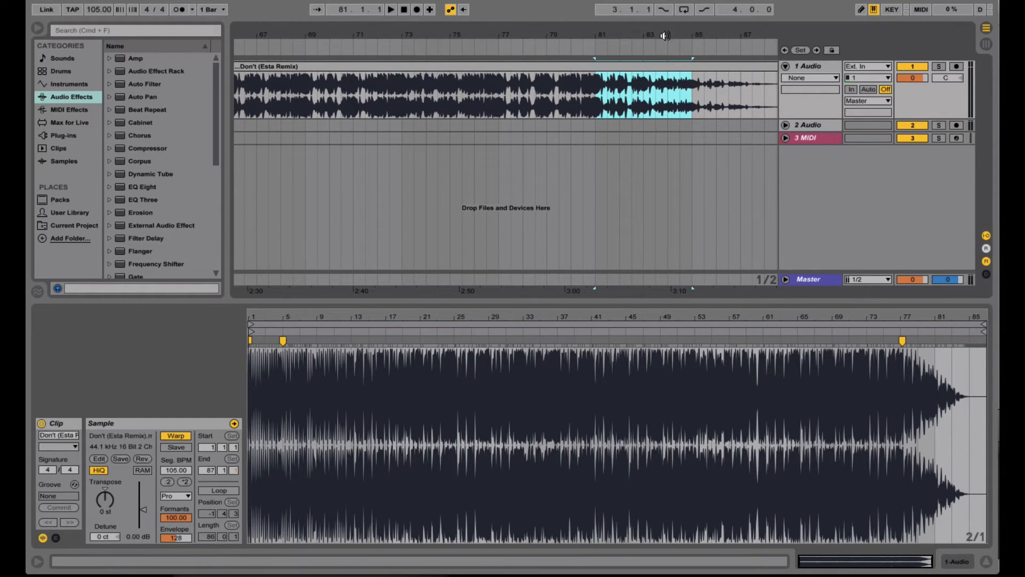
# Split the song clip on the first audio track at bars 81, 82, 83, 84 and 85
pyautogui.moveTo(669, 34); pyautogui.dragTo(669, 8)
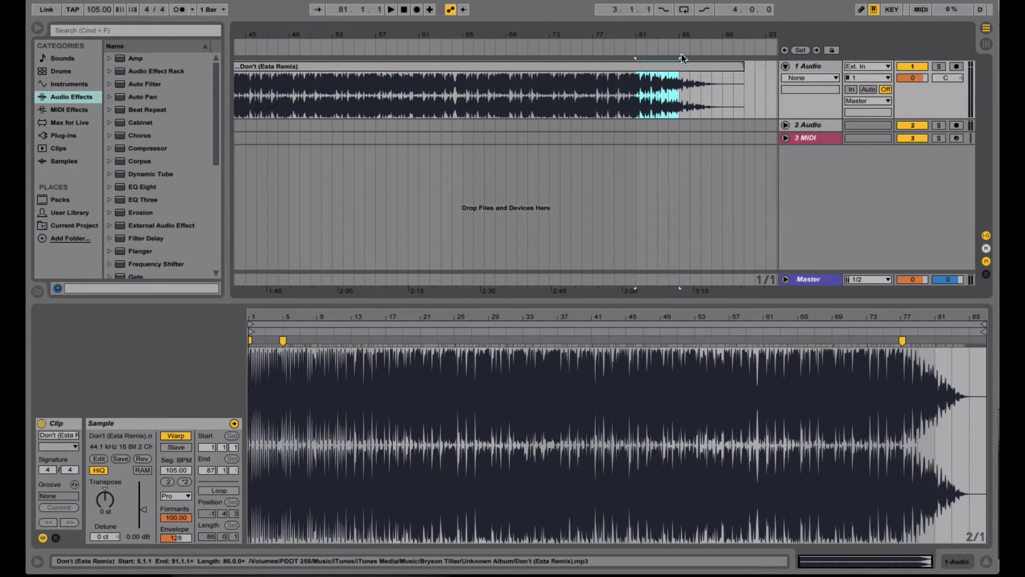
pyautogui.moveTo(675, 32); pyautogui.dragTo(675, 37)
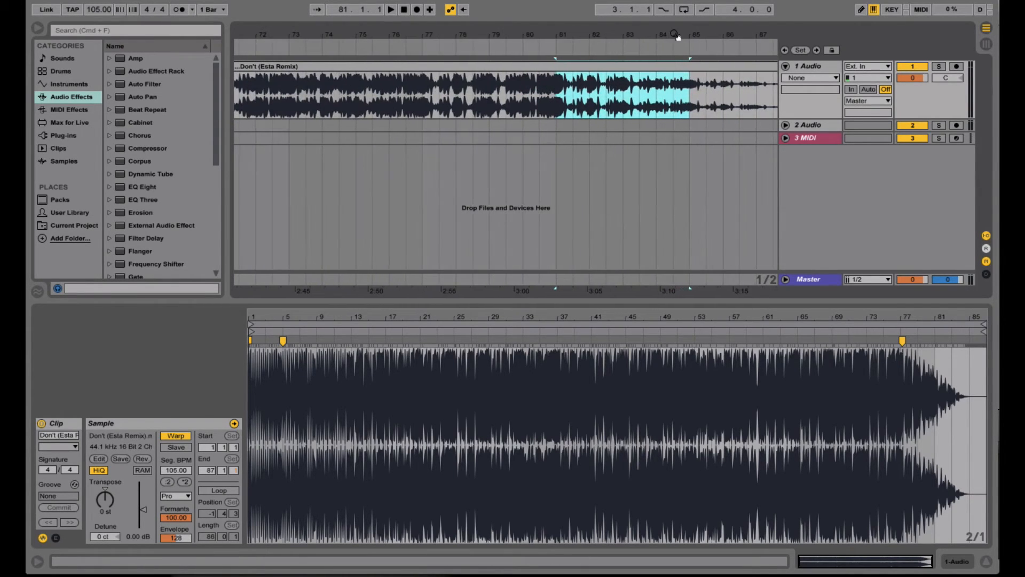
pyautogui.click(623, 92)
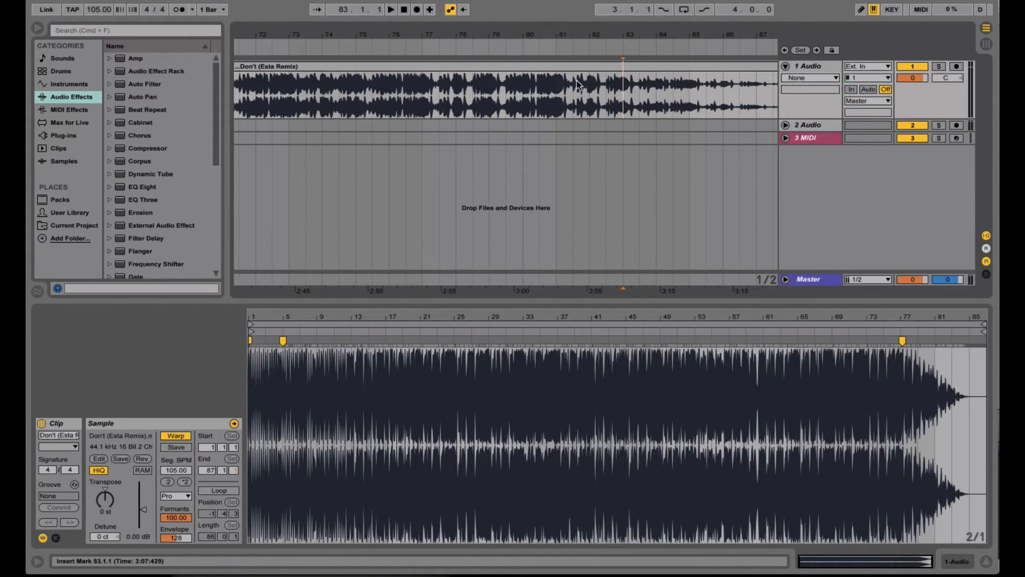
pyautogui.click(560, 83)
pyautogui.press('super+e')
pyautogui.click(624, 104)
pyautogui.press('super+e')
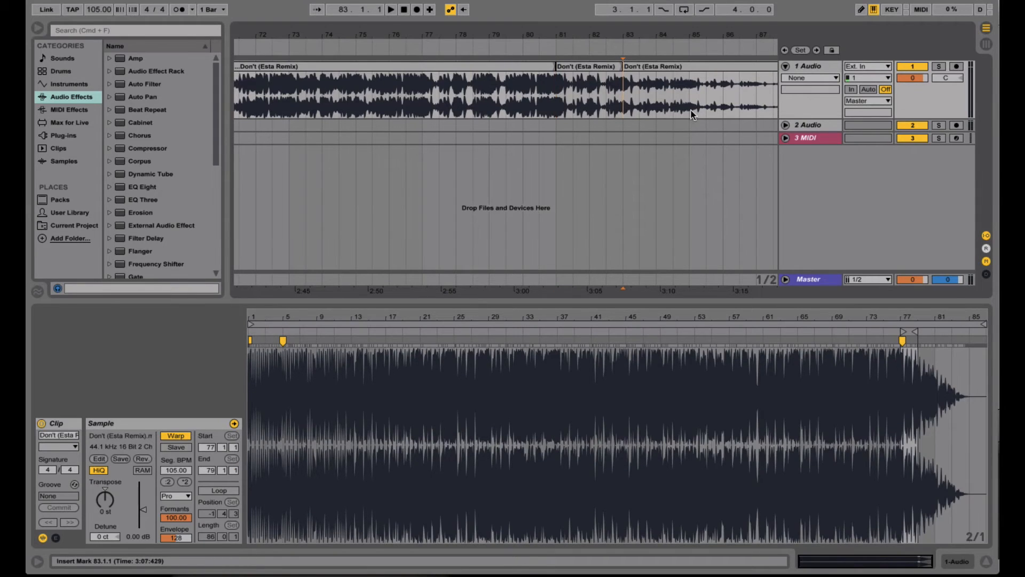
pyautogui.press('super+e')
pyautogui.click(688, 101)
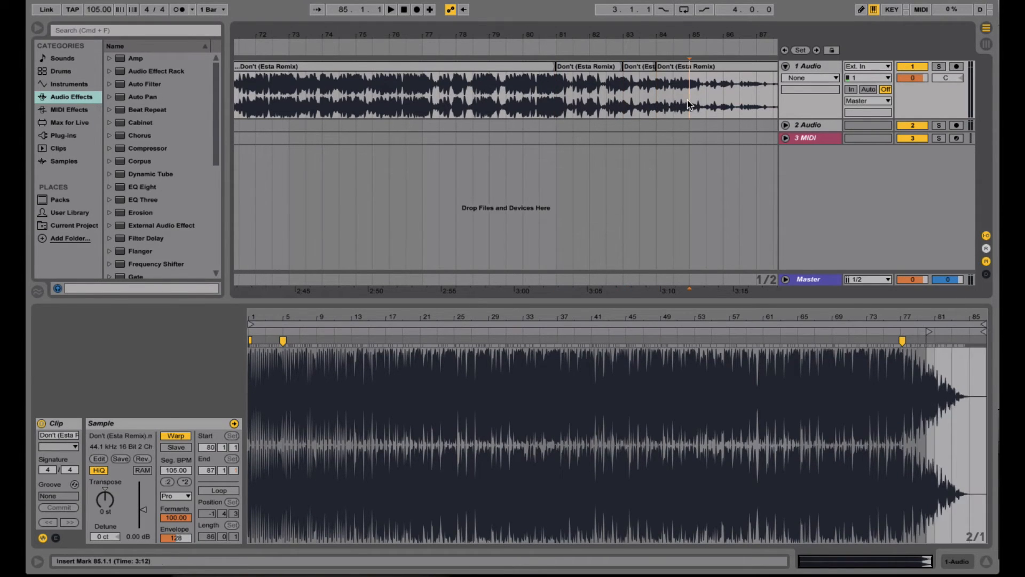
pyautogui.press('super+e')
pyautogui.click(590, 90)
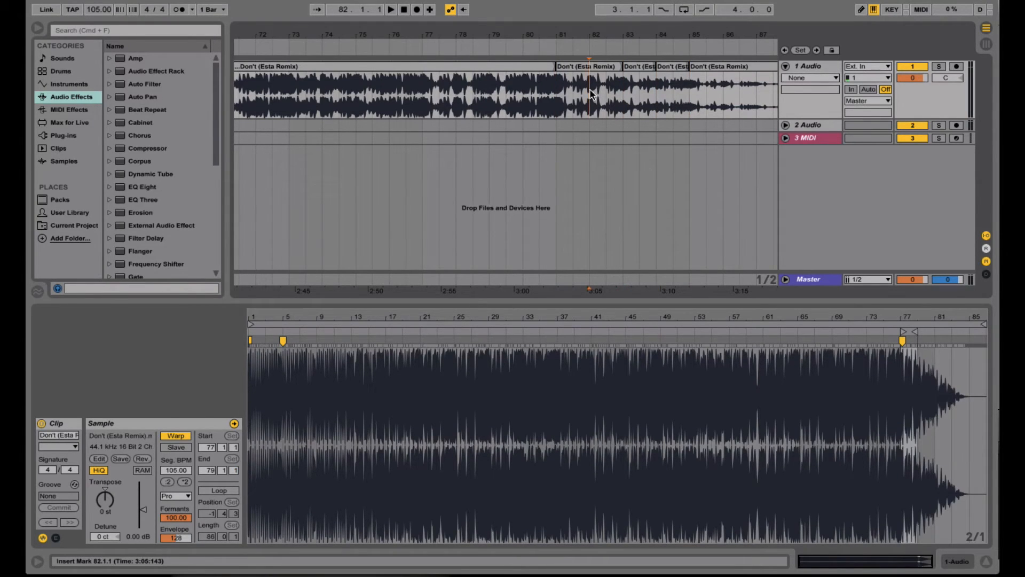
pyautogui.press('super+e')
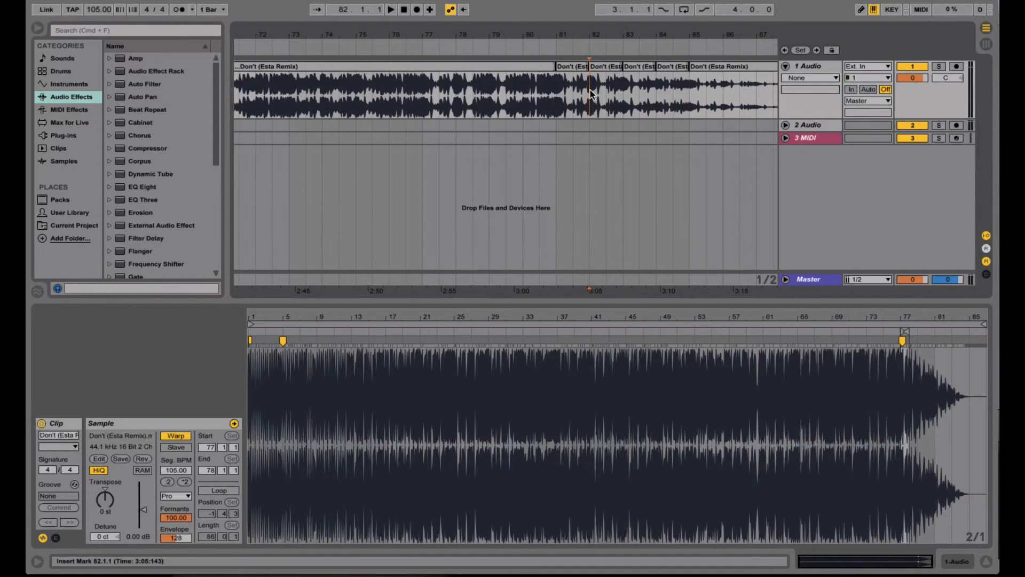
# Set the gain of the one-bar clip starting at bar 83 to 1.5 dB, after trying 3 dB
pyautogui.click(639, 65)
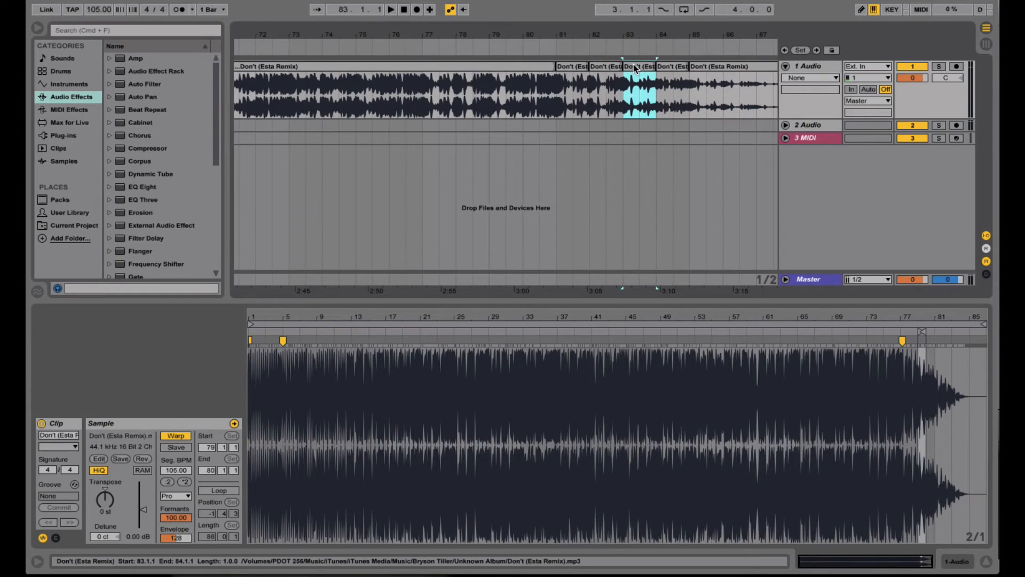
pyautogui.click(664, 69)
pyautogui.click(705, 68)
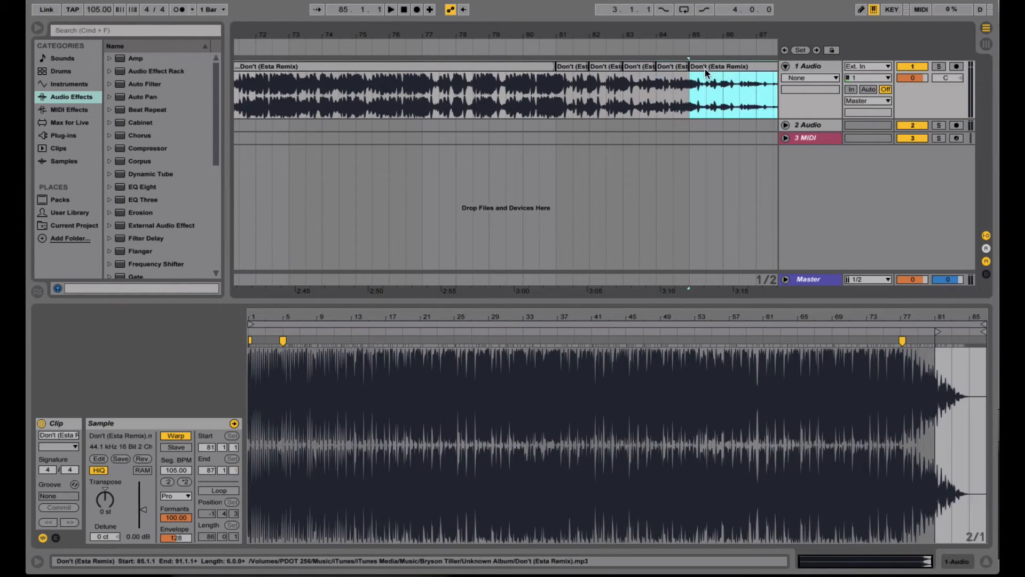
pyautogui.click(678, 72)
pyautogui.click(637, 65)
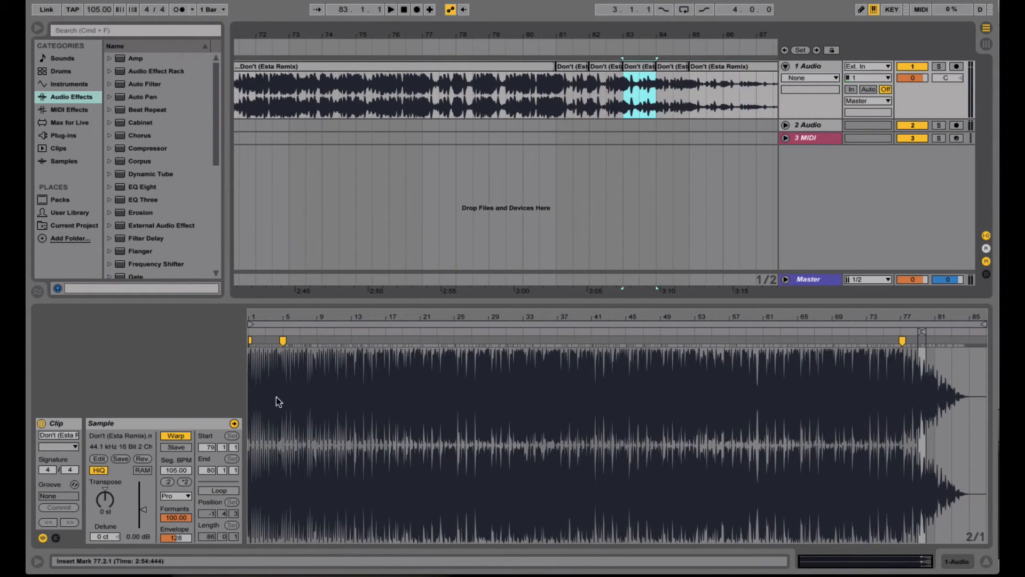
pyautogui.click(129, 537)
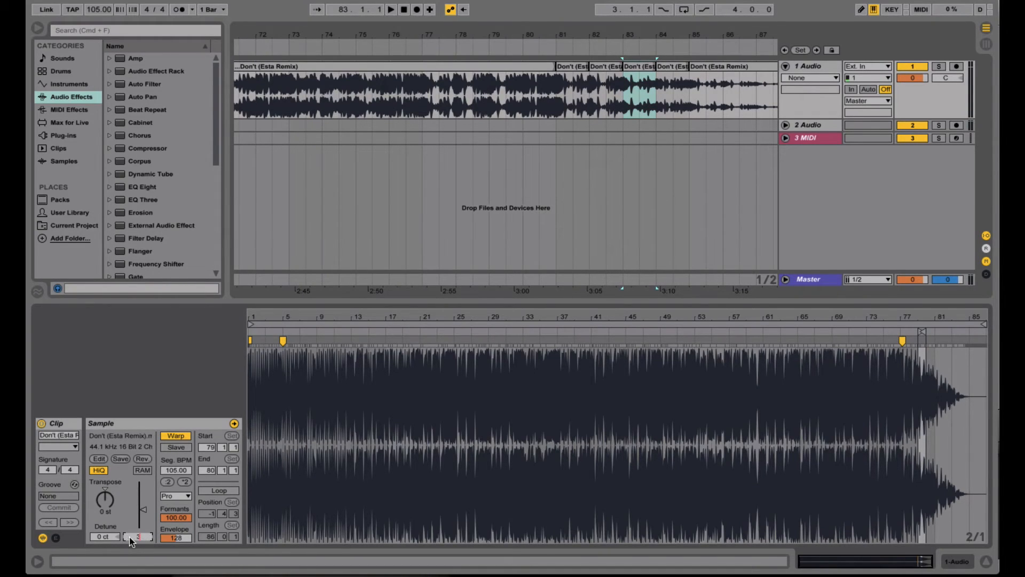
pyautogui.write('3')
pyautogui.press('Return')
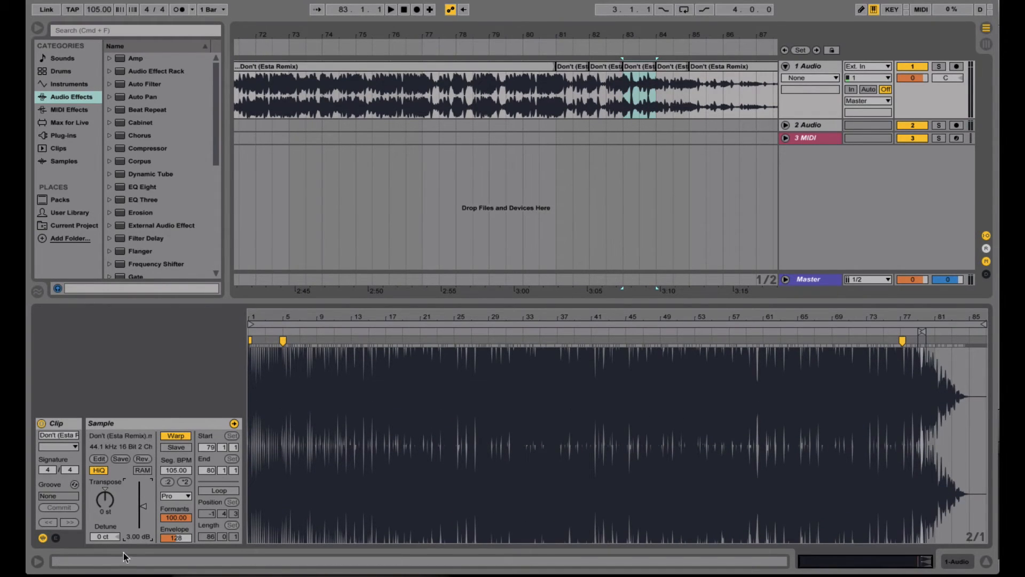
pyautogui.write('1.5')
pyautogui.press('Return')
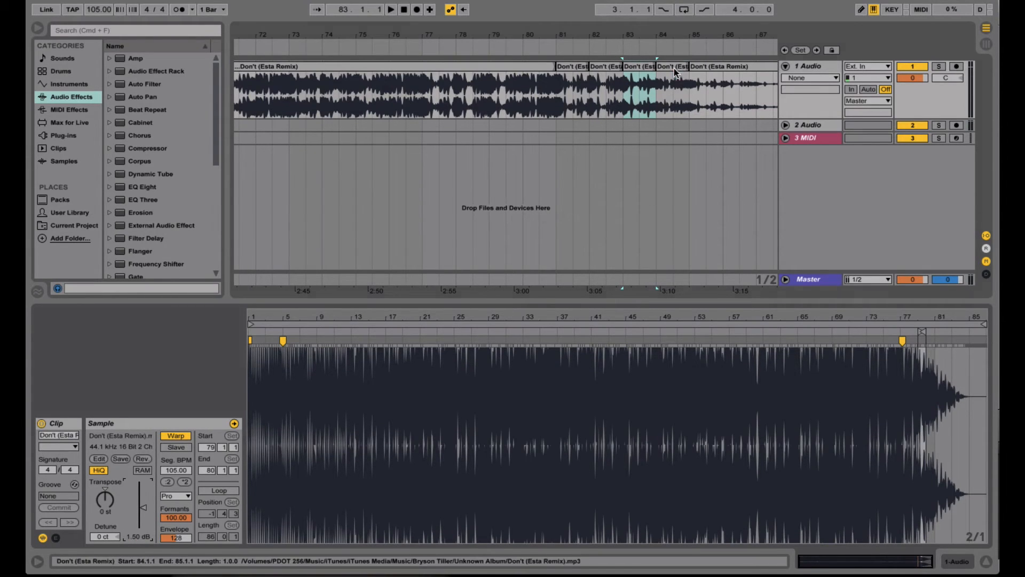
# Set the gain of the one-bar clip starting at bar 84 to 3.5 dB, after trying 3 dB
pyautogui.click(674, 68)
pyautogui.click(141, 536)
pyautogui.write('3')
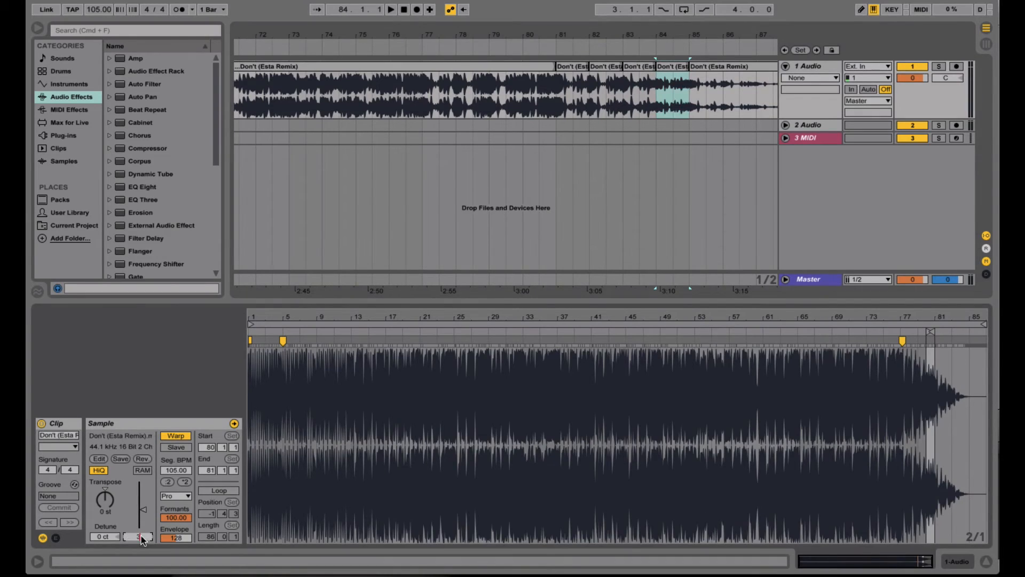
pyautogui.press('Return')
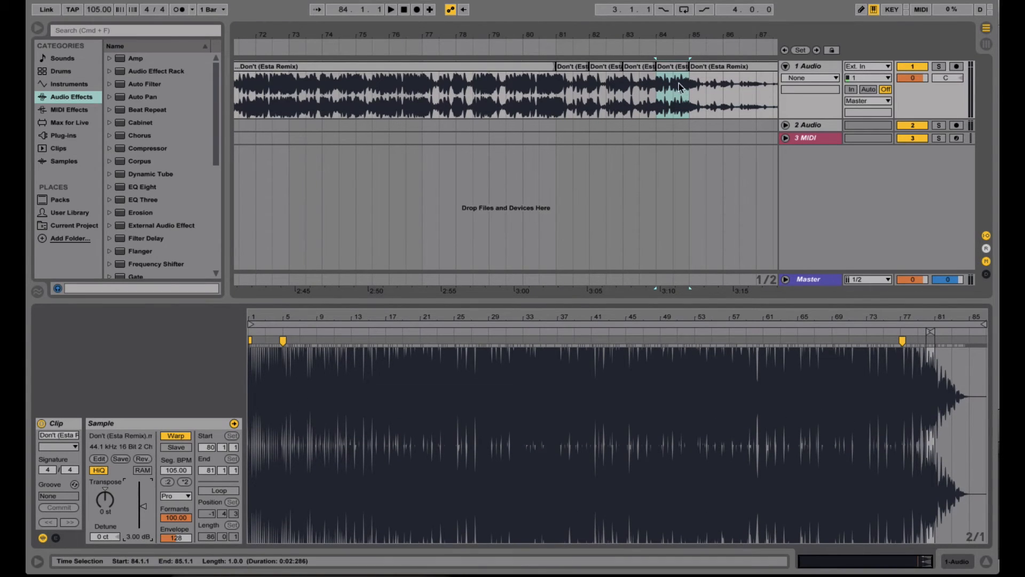
pyautogui.click(133, 538)
pyautogui.write('3.5')
pyautogui.press('Return')
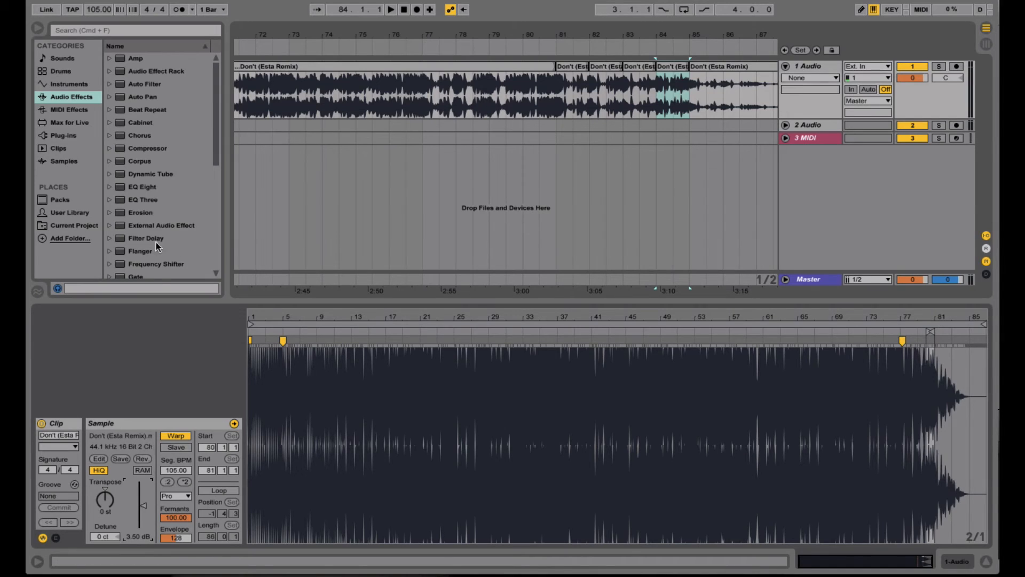
# Loop the four clips from bar 81 to bar 85 and play them to check that their levels match
pyautogui.moveTo(556, 95); pyautogui.dragTo(697, 114)
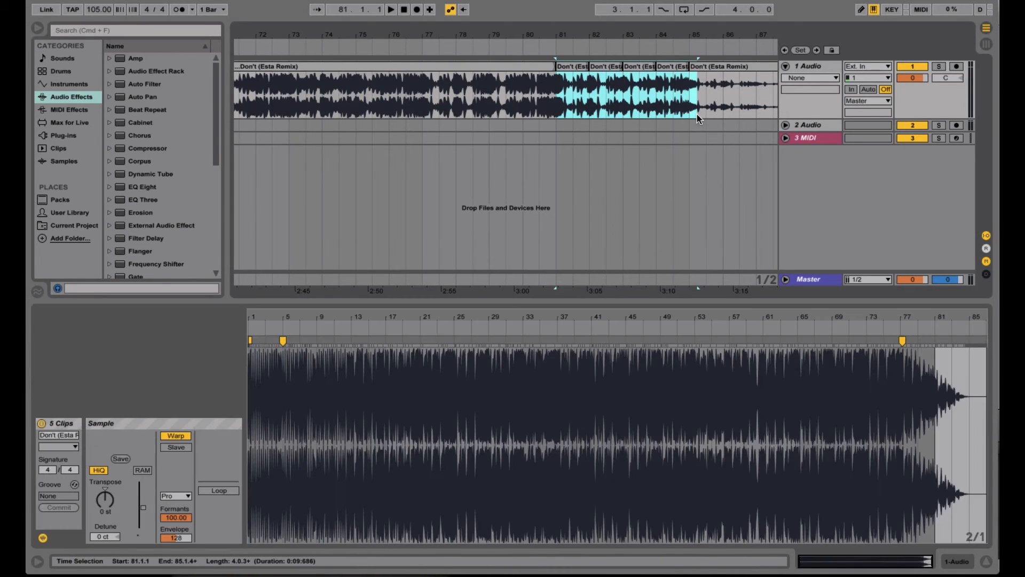
pyautogui.press('space')
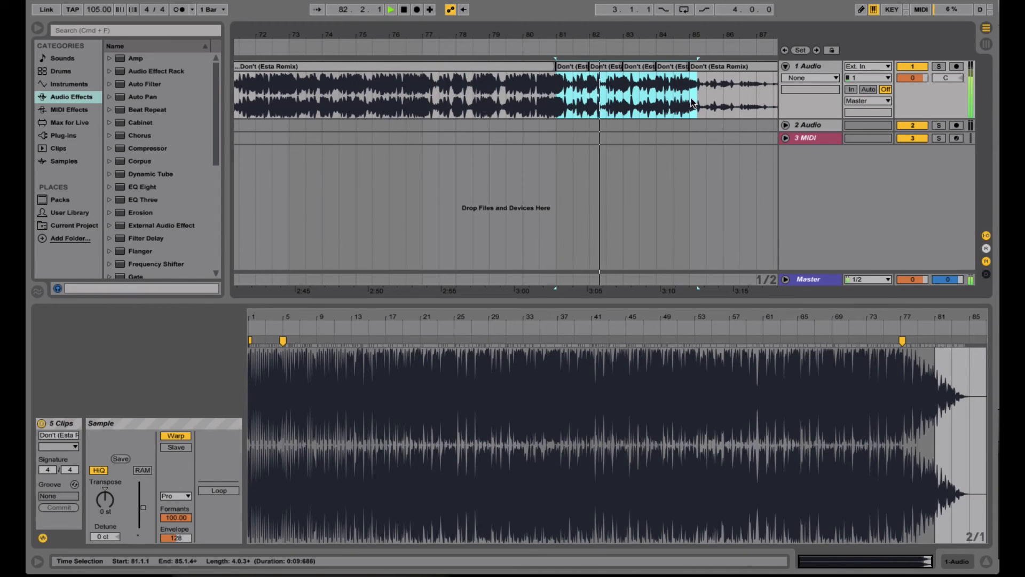
pyautogui.moveTo(691, 100); pyautogui.dragTo(555, 92)
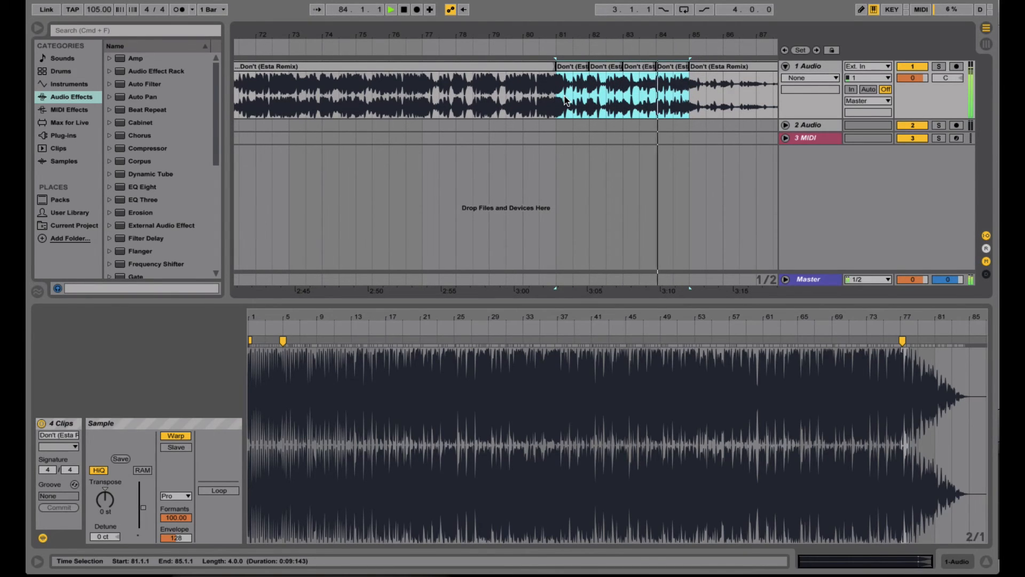
pyautogui.press('super+l')
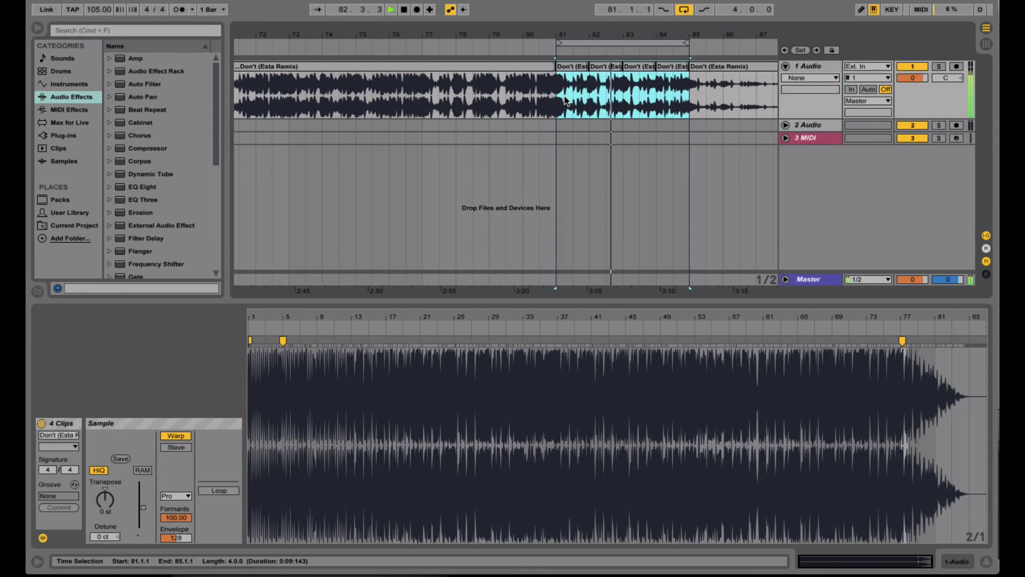
pyautogui.press('space')
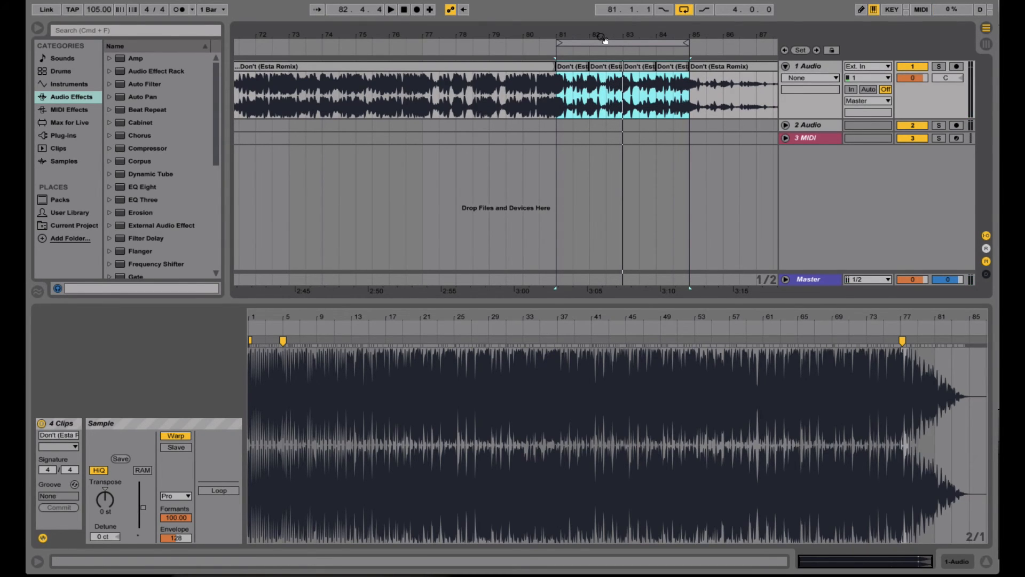
pyautogui.moveTo(605, 40); pyautogui.dragTo(609, 14)
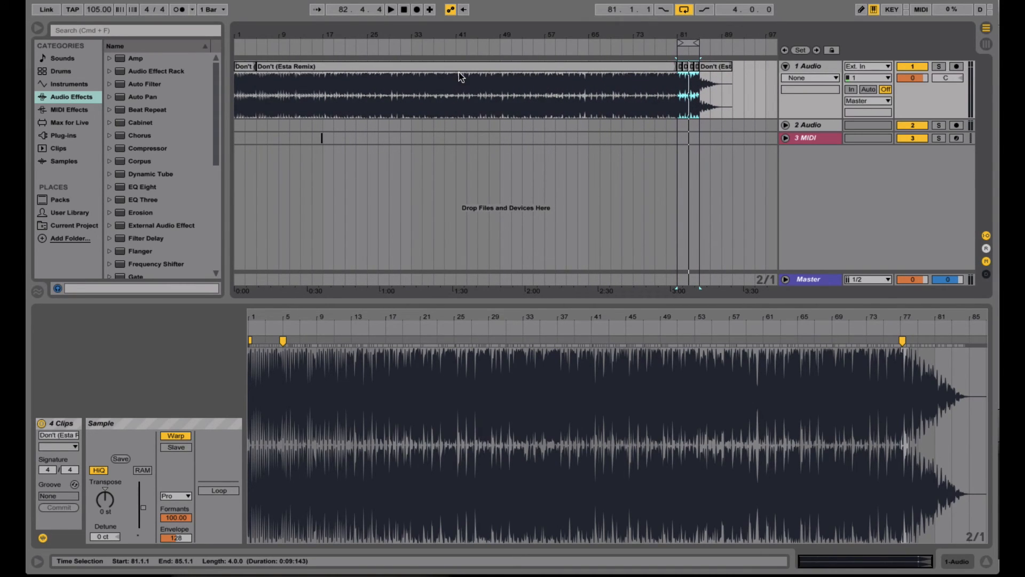